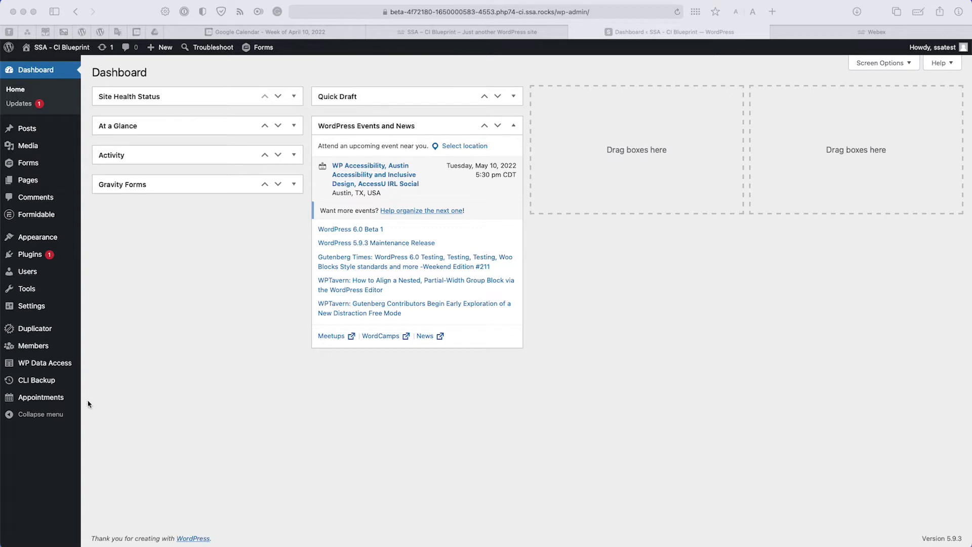
Step: Show the Appointments flyout submenu in the WordPress admin sidebar
{"action": "mouse_move", "coordinate": [44, 398]}
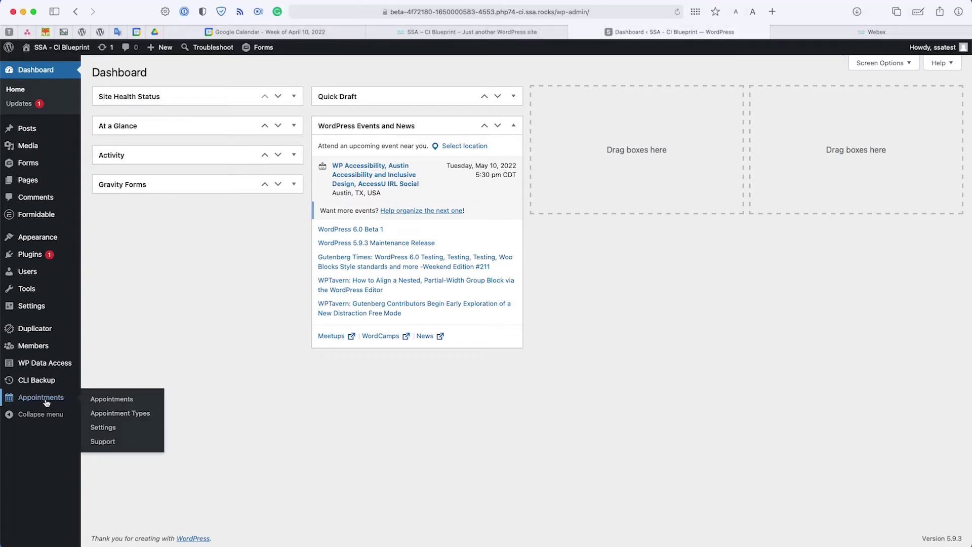
Step: Turn on the Webex tile in Appointments settings and open its Webex settings page
{"action": "left_click", "coordinate": [45, 401]}
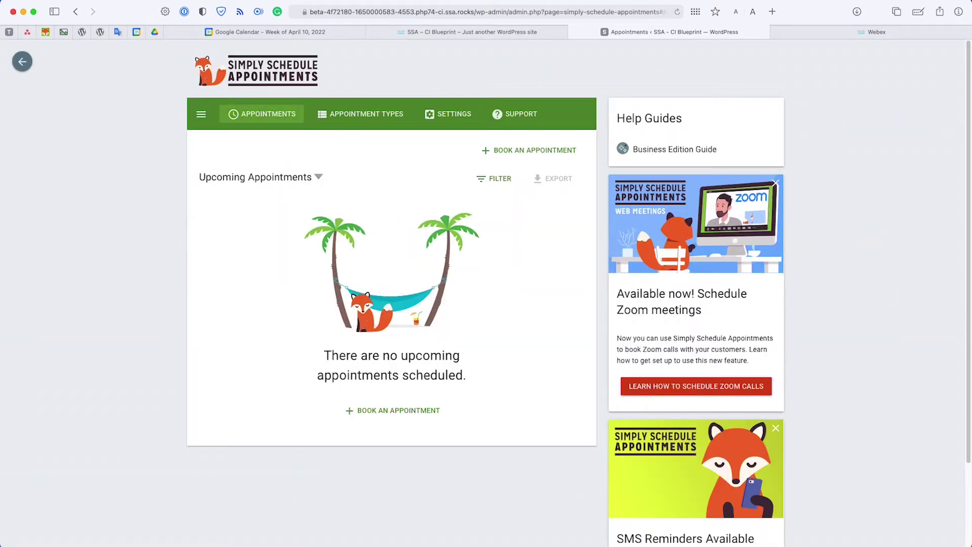
{"action": "left_click", "coordinate": [446, 118]}
{"action": "scroll", "coordinate": [444, 152], "scroll_direction": "down", "scroll_amount": 6}
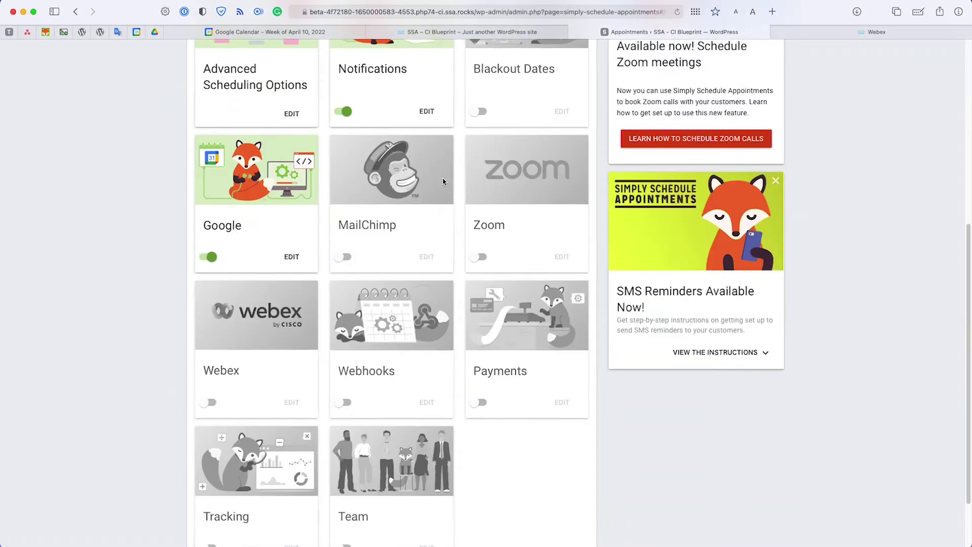
{"action": "scroll", "coordinate": [442, 181], "scroll_direction": "down", "scroll_amount": 3}
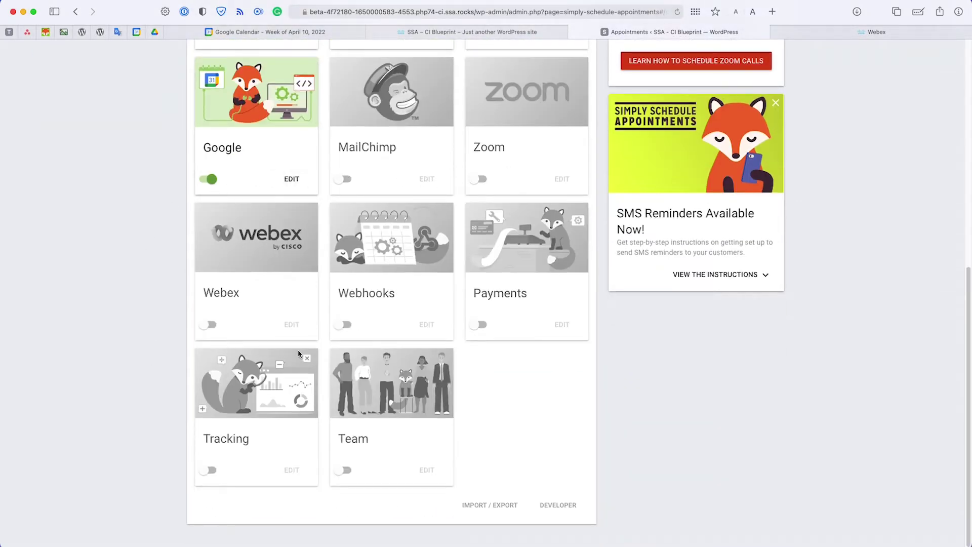
{"action": "scroll", "coordinate": [275, 295], "scroll_direction": "up", "scroll_amount": 1}
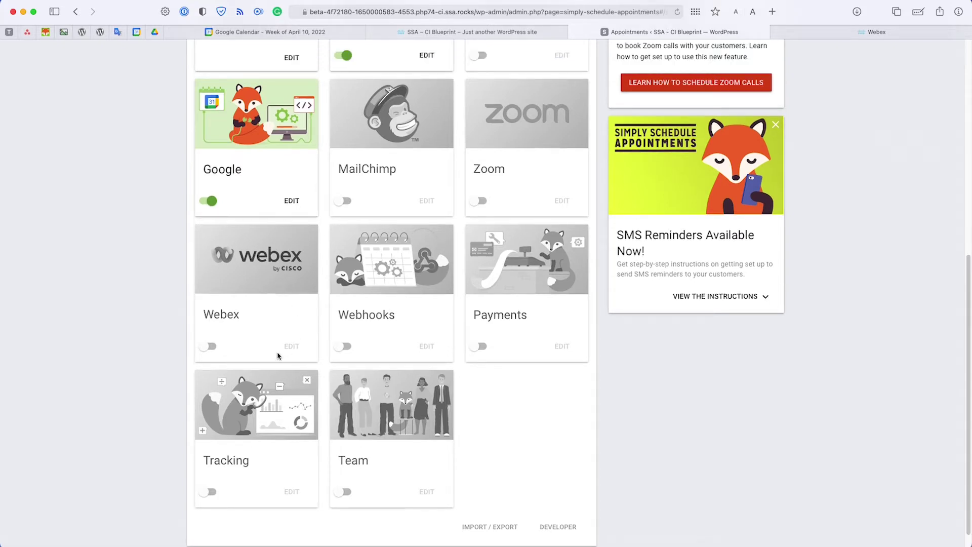
{"action": "left_click", "coordinate": [208, 346]}
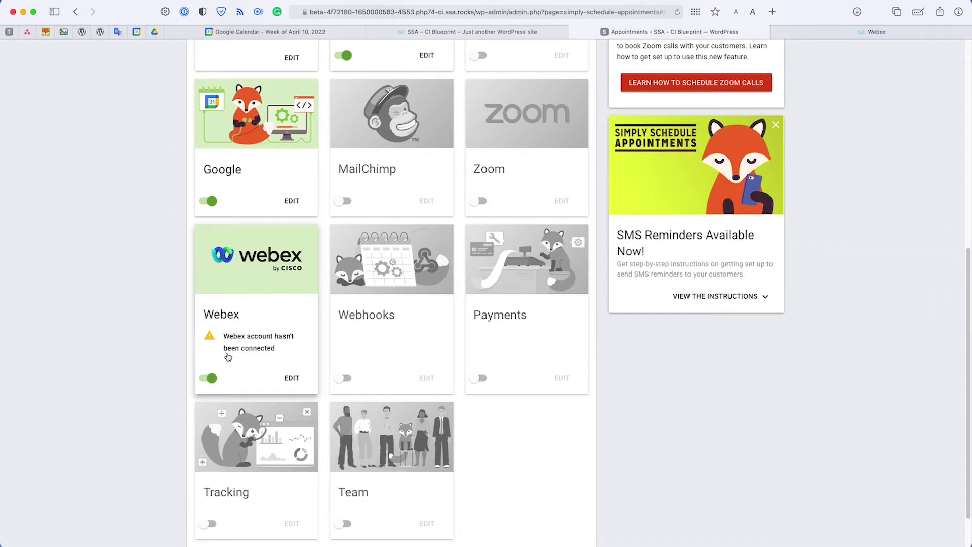
{"action": "left_click", "coordinate": [292, 380]}
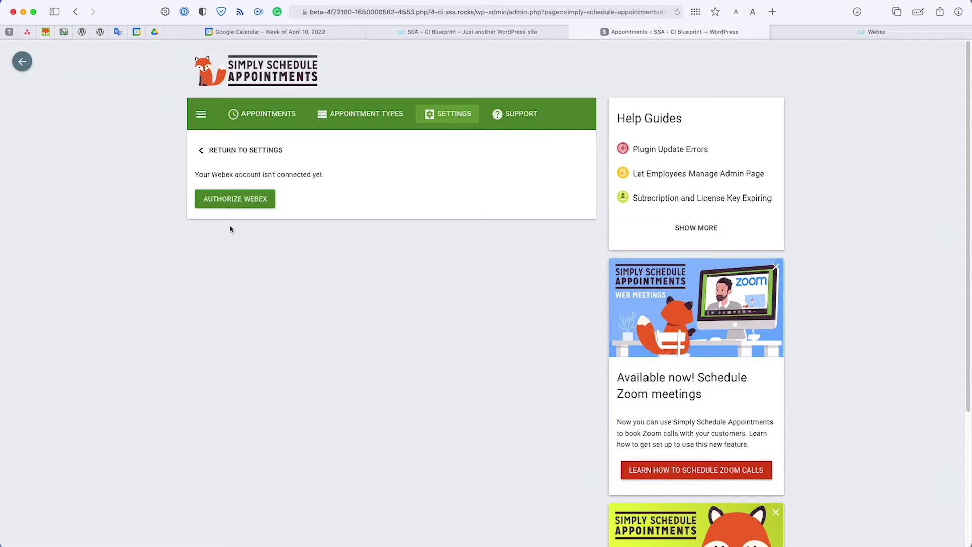
Step: Authorize Webex by signing in with the saved Webex account
{"action": "left_click", "coordinate": [236, 200]}
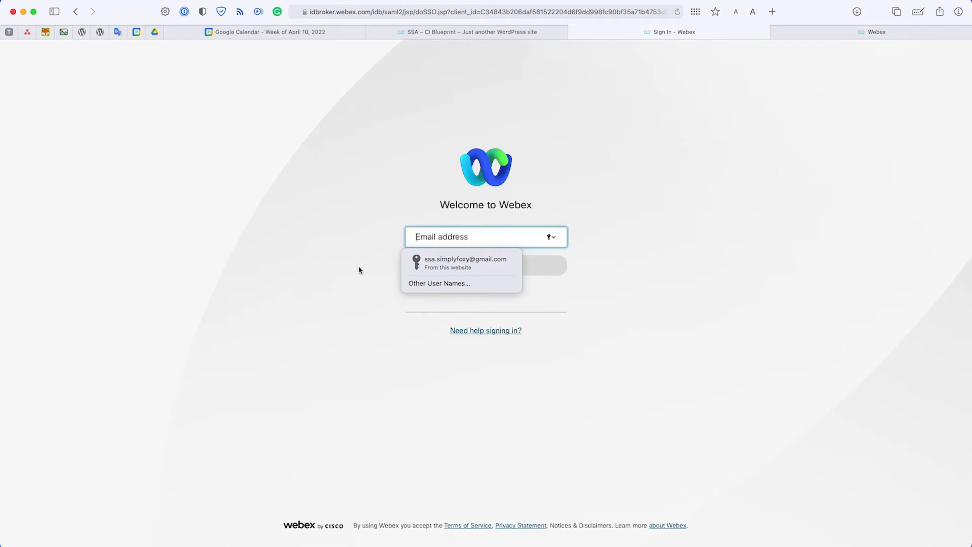
{"action": "left_click", "coordinate": [455, 259]}
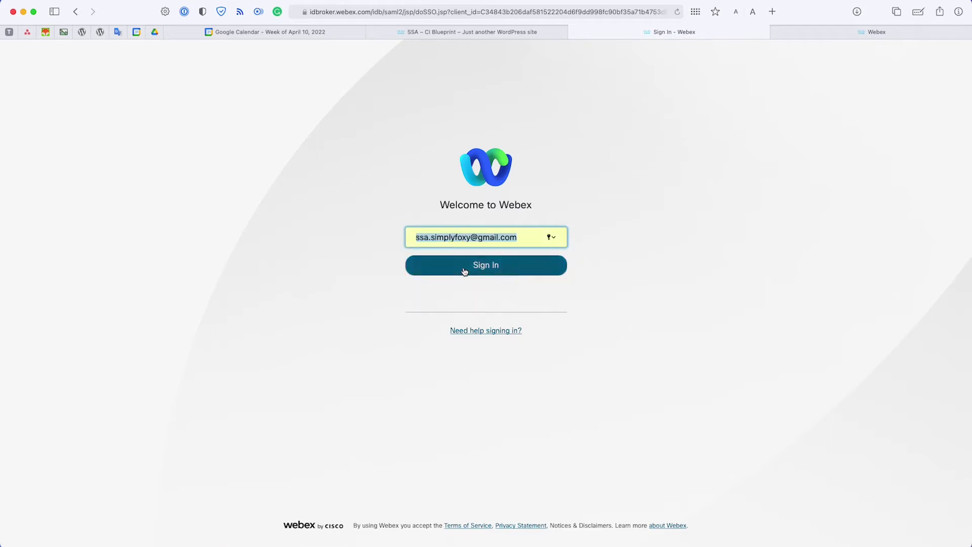
{"action": "left_click", "coordinate": [464, 271]}
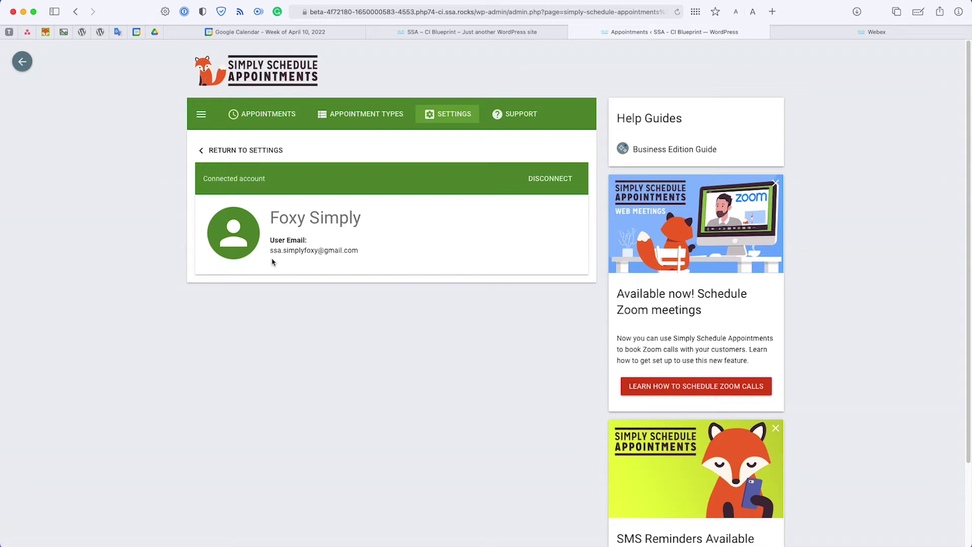
{"action": "left_click_drag", "start_coordinate": [270, 219], "coordinate": [382, 218]}
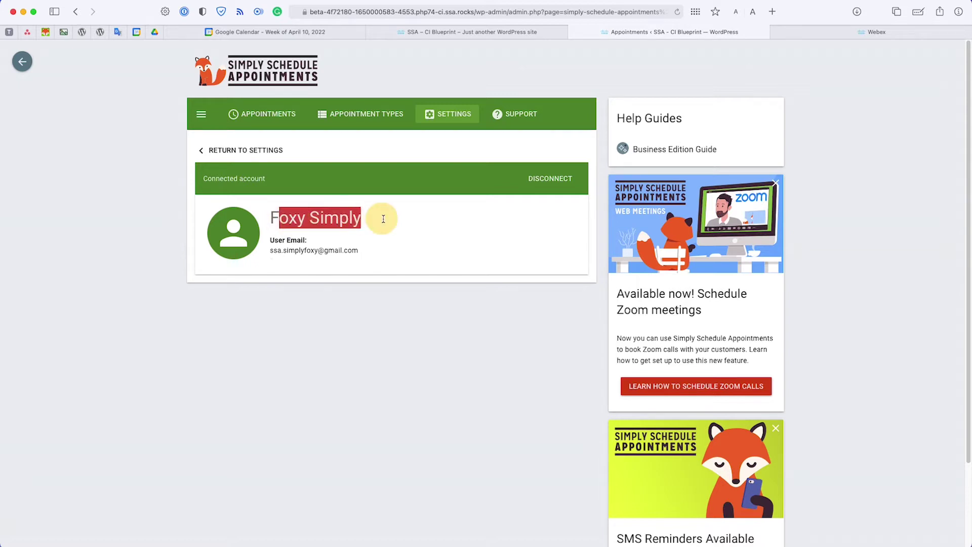
{"action": "left_click", "coordinate": [381, 220]}
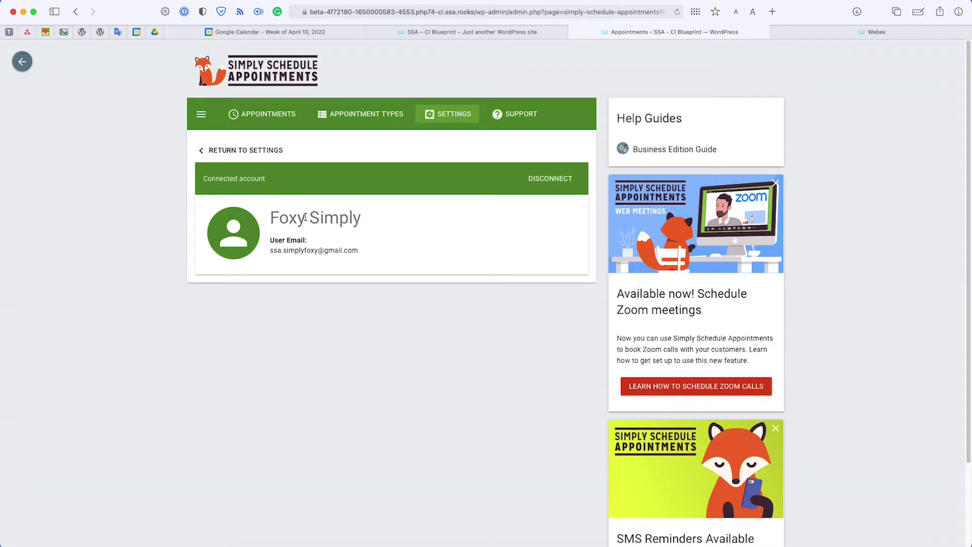
{"action": "left_click_drag", "start_coordinate": [362, 252], "coordinate": [268, 252]}
{"action": "left_click", "coordinate": [285, 267]}
Step: Set Consultation Video Call's Web Meetings option to Custom meeting URL
{"action": "left_click", "coordinate": [335, 124]}
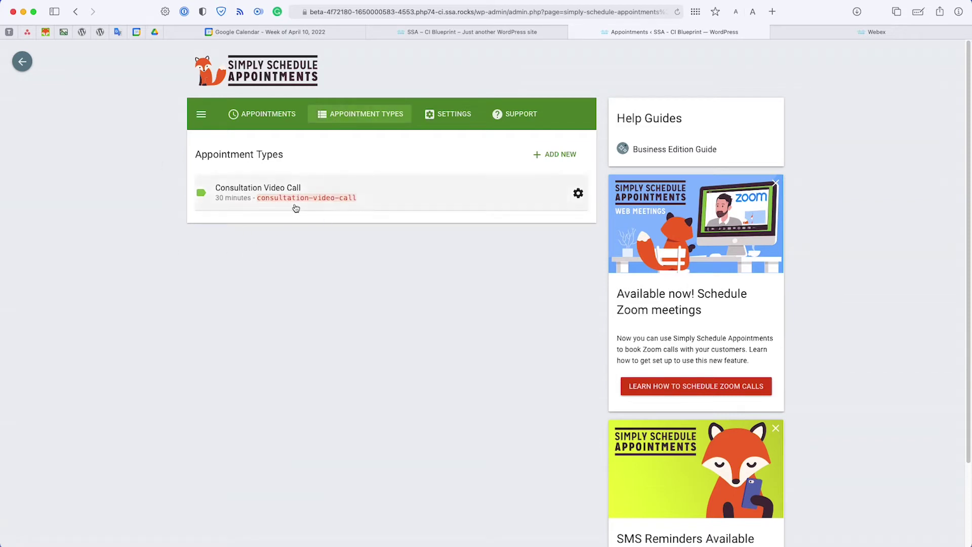
{"action": "left_click", "coordinate": [440, 201]}
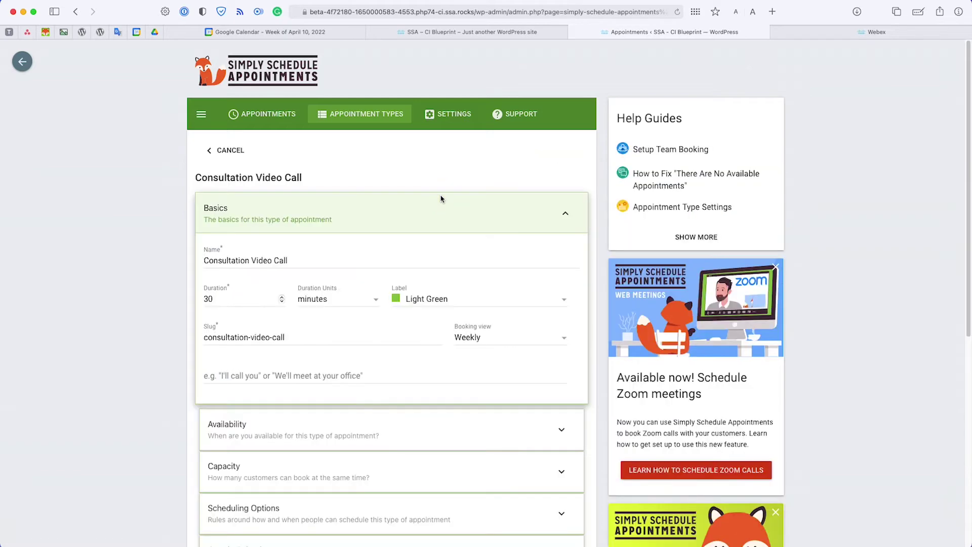
{"action": "left_click", "coordinate": [439, 207]}
{"action": "scroll", "coordinate": [437, 209], "scroll_direction": "down", "scroll_amount": 2}
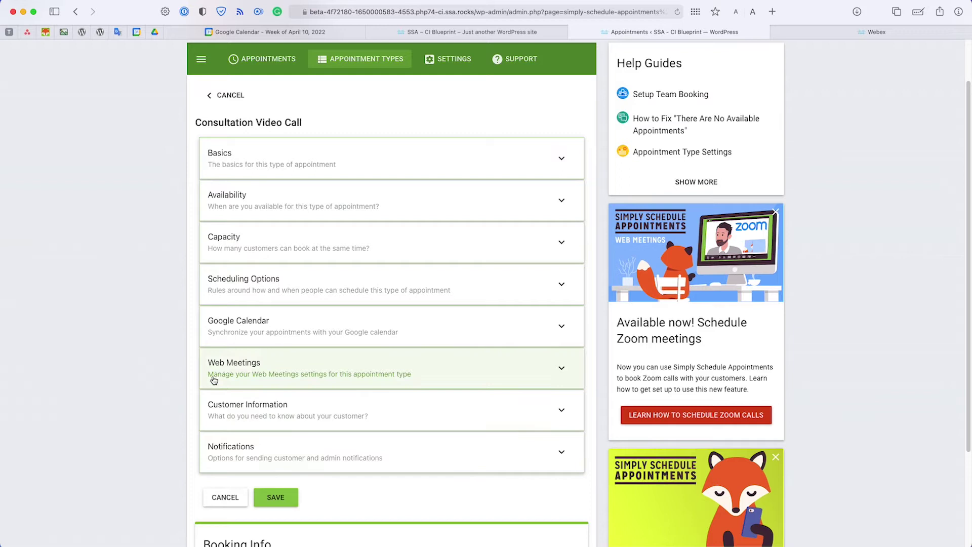
{"action": "left_click", "coordinate": [288, 374]}
{"action": "scroll", "coordinate": [263, 354], "scroll_direction": "down", "scroll_amount": 3}
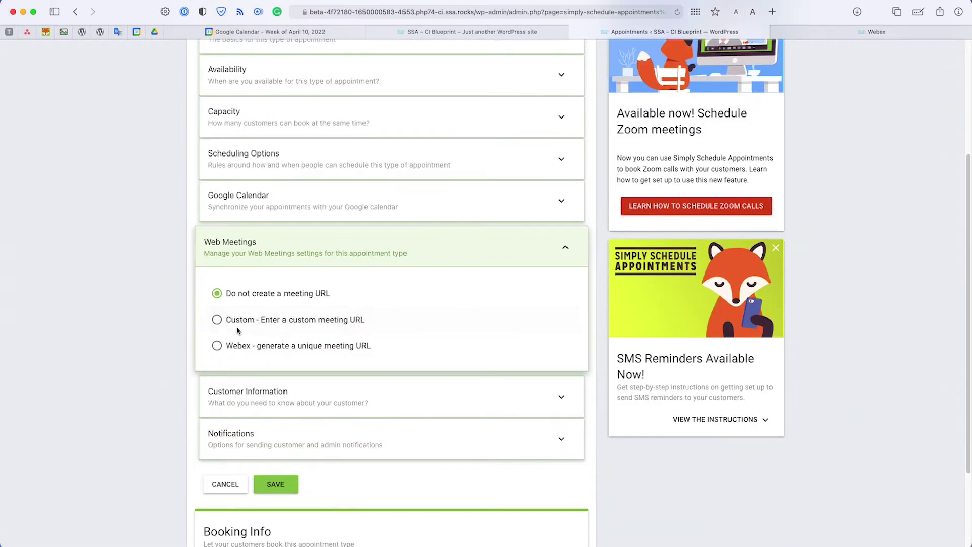
{"action": "left_click", "coordinate": [242, 320]}
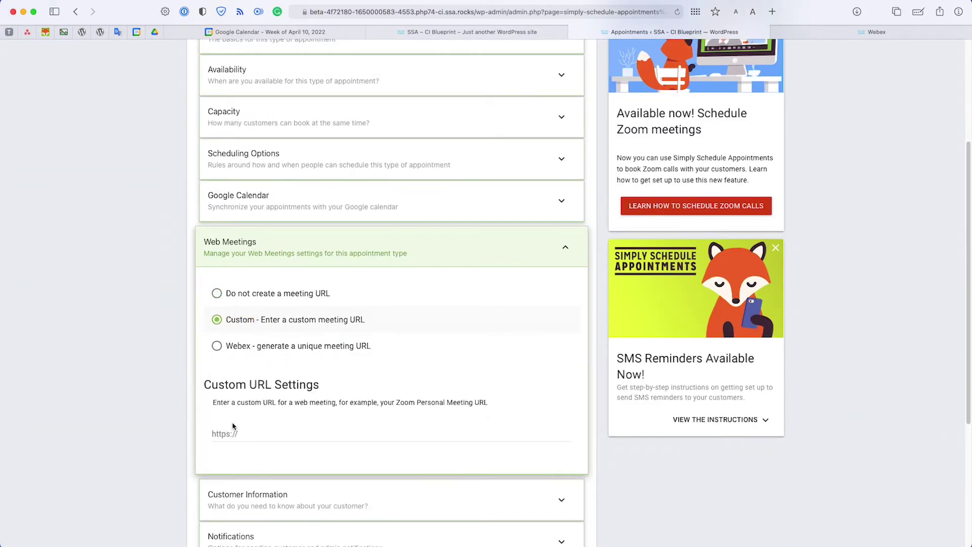
Step: Copy the My Personal Room link from Webex and return to the site
{"action": "left_click", "coordinate": [861, 33]}
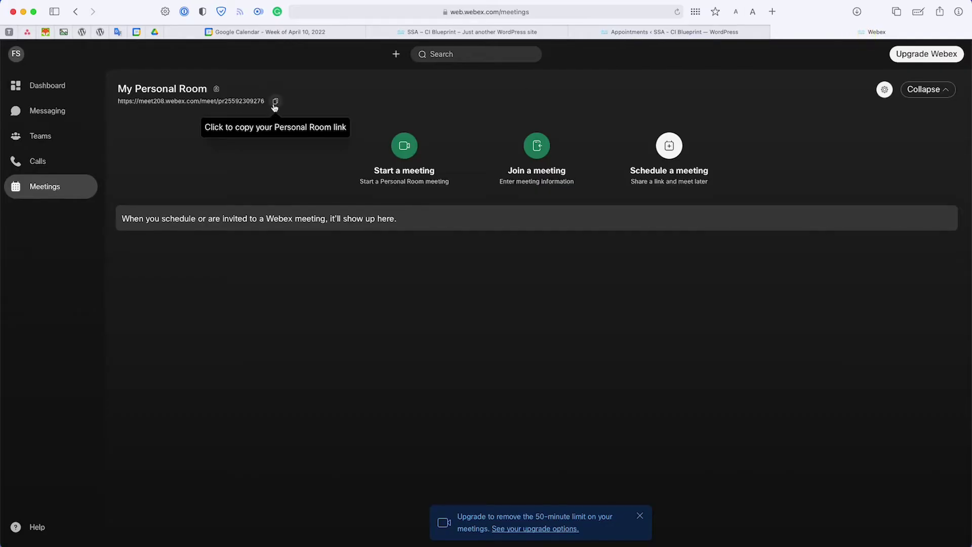
{"action": "left_click", "coordinate": [275, 102]}
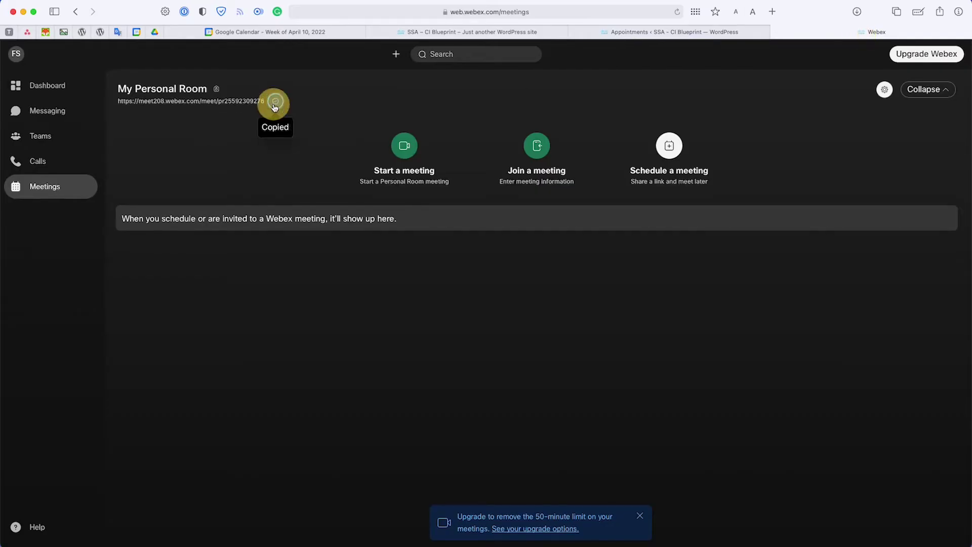
{"action": "left_click", "coordinate": [518, 34]}
Step: Switch Consultation Video Call to 'Webex - generate a unique meeting URL' with Private Meeting and save
{"action": "left_click", "coordinate": [629, 35]}
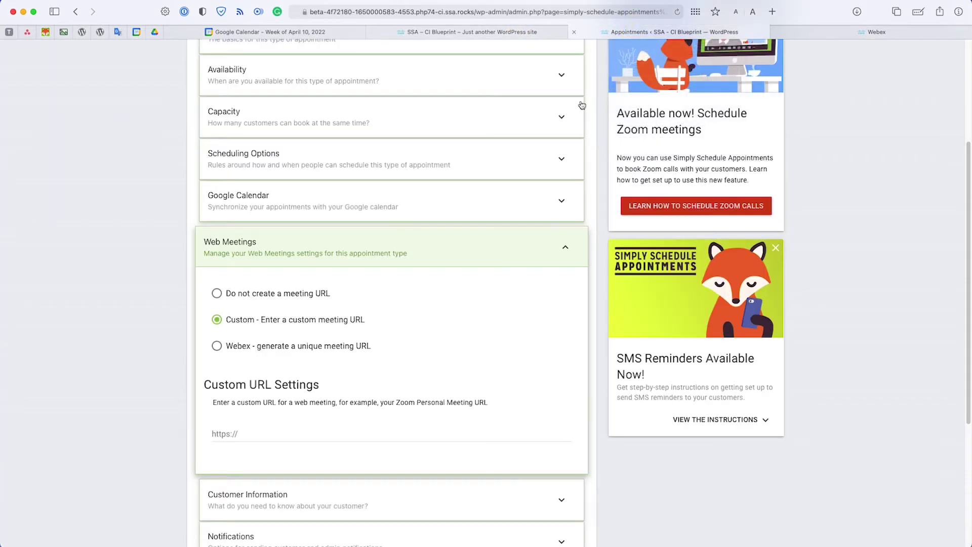
{"action": "left_click", "coordinate": [217, 346]}
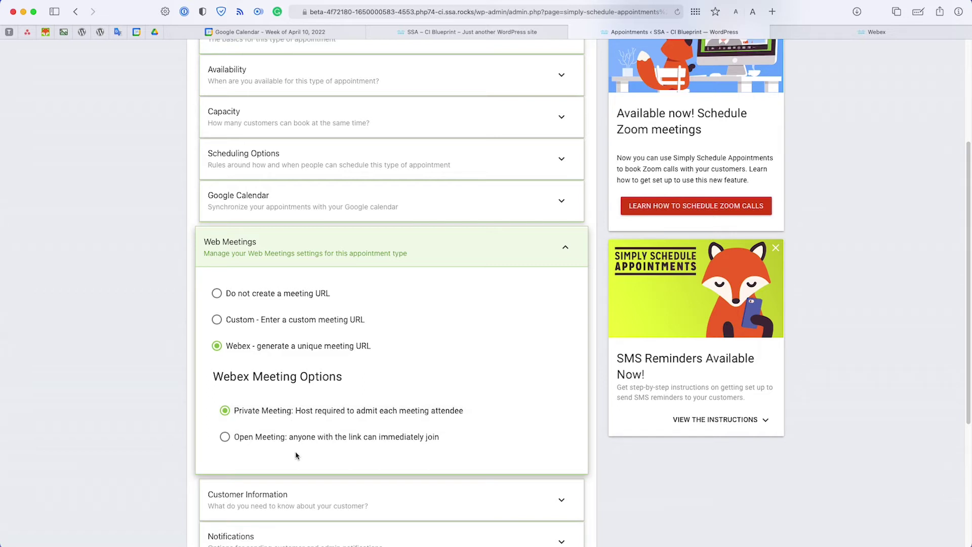
{"action": "scroll", "coordinate": [296, 456], "scroll_direction": "down", "scroll_amount": 2}
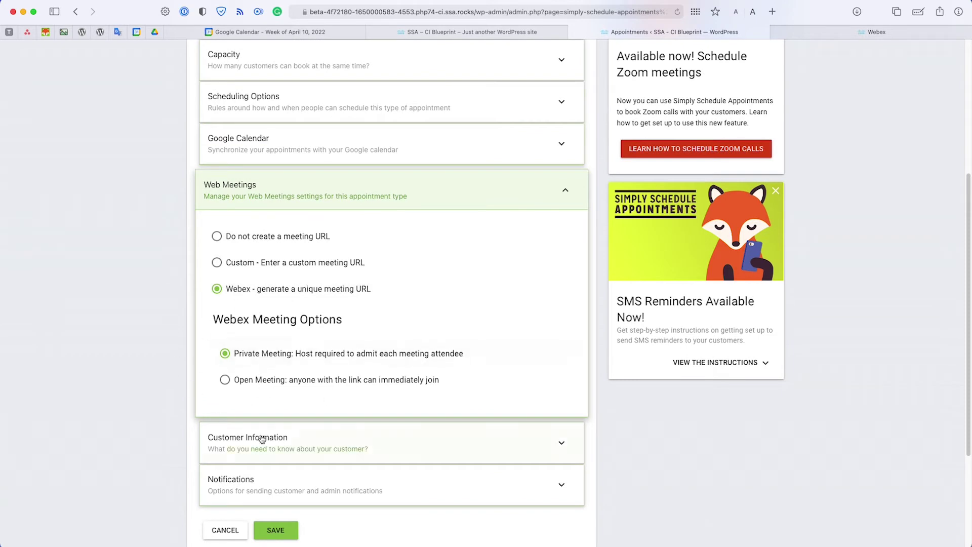
{"action": "scroll", "coordinate": [262, 435], "scroll_direction": "down", "scroll_amount": 1}
{"action": "left_click", "coordinate": [282, 525]}
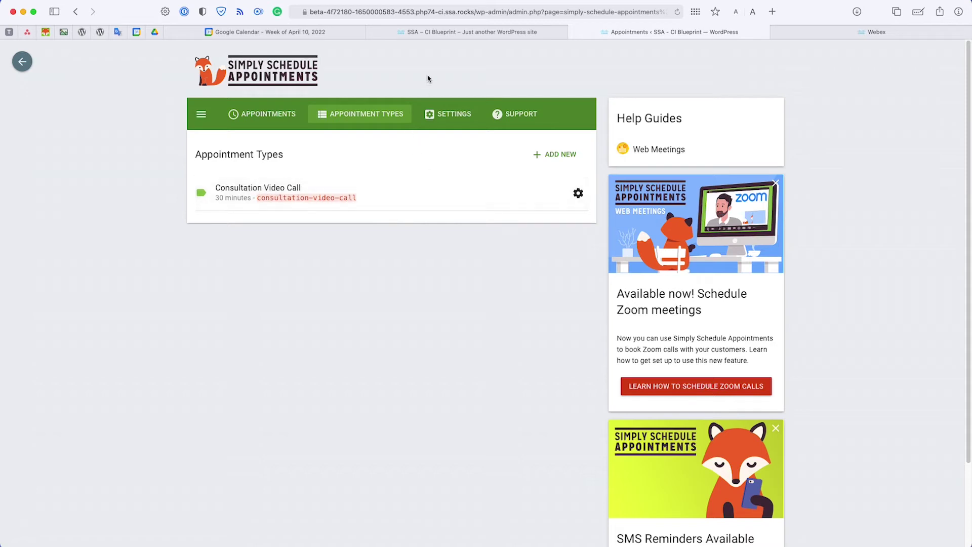
Step: Reload the booking page and choose April 22, 2022 at 10:00 AM
{"action": "left_click", "coordinate": [439, 33]}
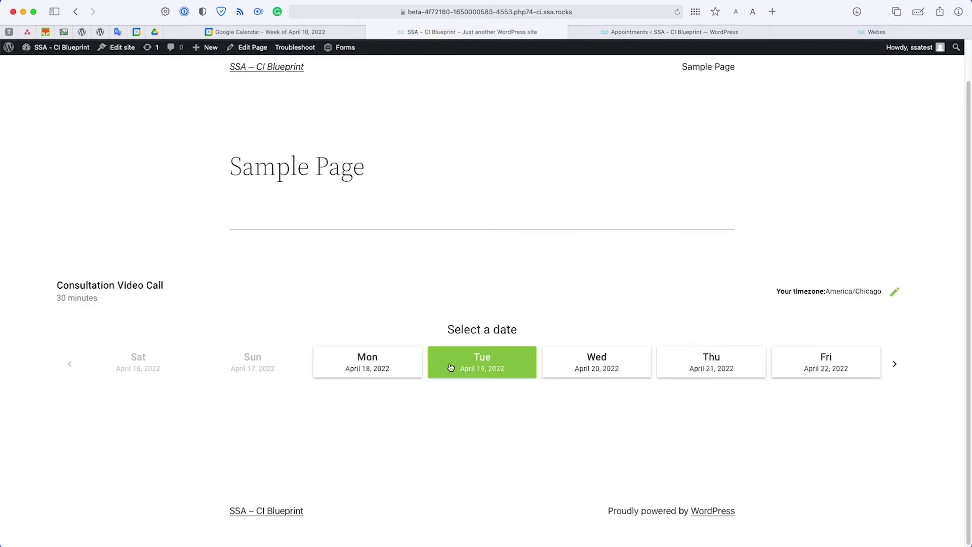
{"action": "left_click", "coordinate": [677, 11]}
{"action": "left_click", "coordinate": [826, 362]}
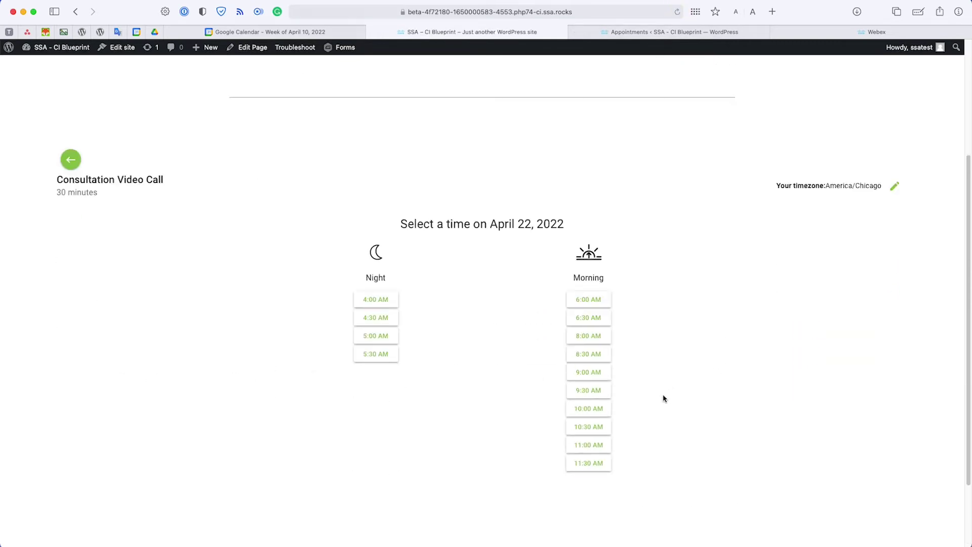
{"action": "left_click", "coordinate": [590, 407]}
Step: Enter the test customer's name and email, confirm the booking, and return to admin
{"action": "left_click", "coordinate": [377, 300]}
{"action": "type", "text": "John Doe"}
{"action": "key", "text": "Tab"}
{"action": "type", "text": "john@joh"}
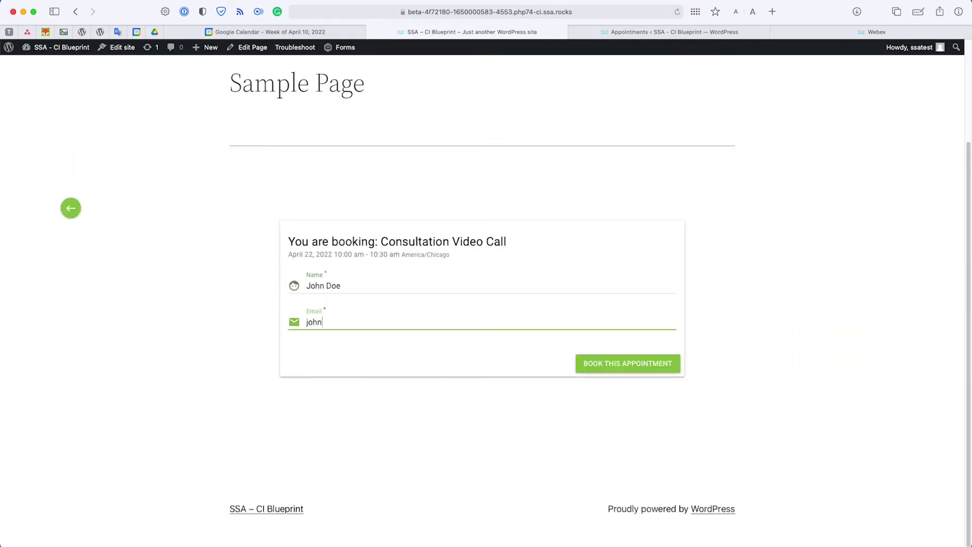
{"action": "left_click", "coordinate": [624, 363]}
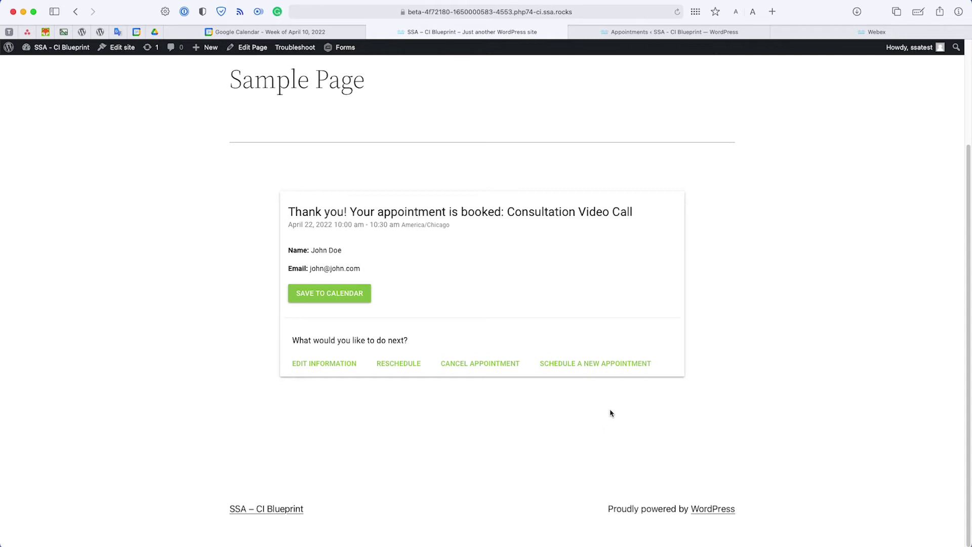
{"action": "left_click", "coordinate": [671, 32]}
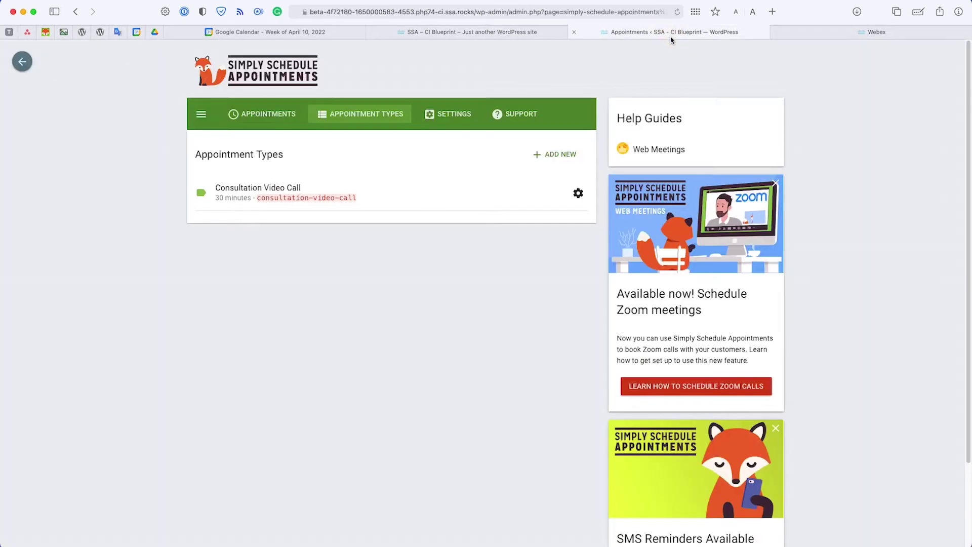
Step: List upcoming appointments and expand the test booking to see its Webex link
{"action": "left_click", "coordinate": [254, 114]}
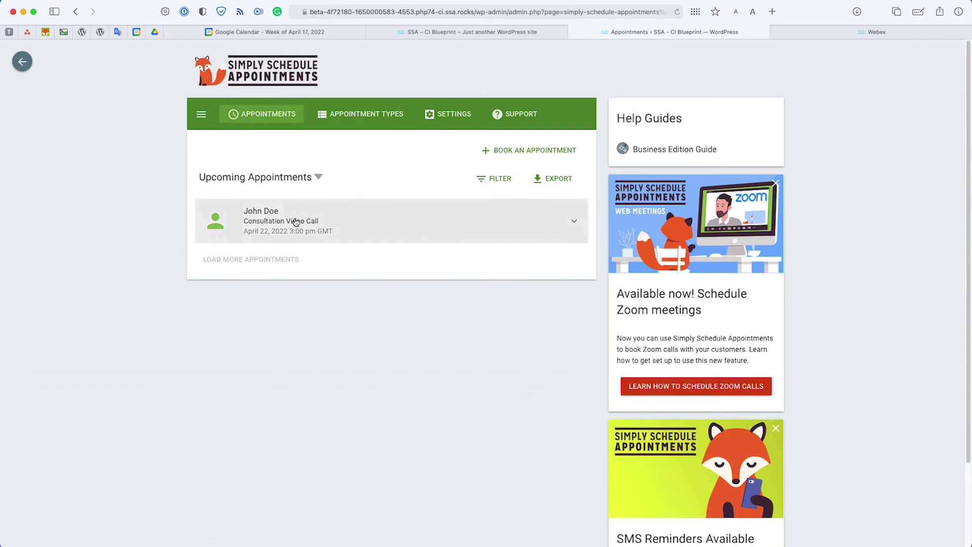
{"action": "left_click", "coordinate": [455, 228]}
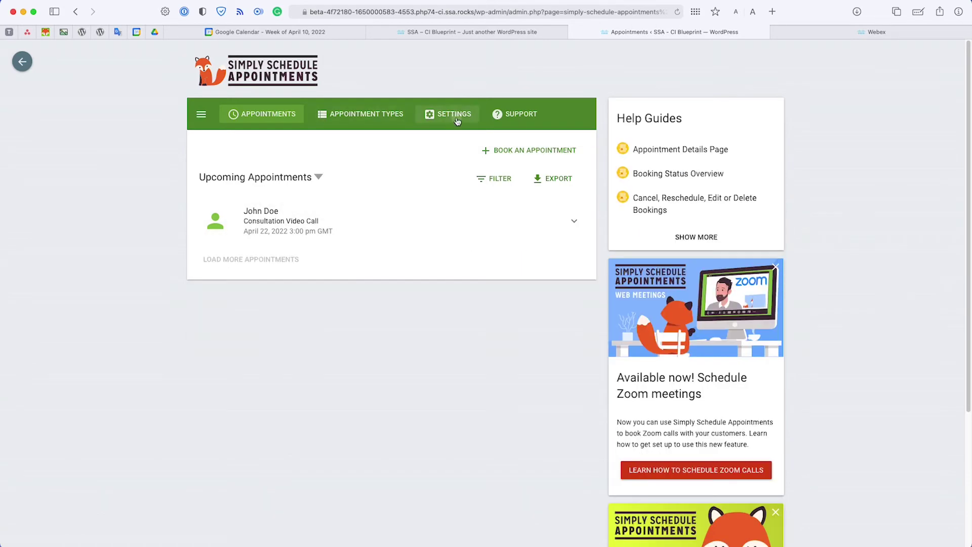
Step: Open the Email (Customer) notification and preview it using the test booking
{"action": "left_click", "coordinate": [457, 115]}
{"action": "scroll", "coordinate": [425, 231], "scroll_direction": "down", "scroll_amount": 4}
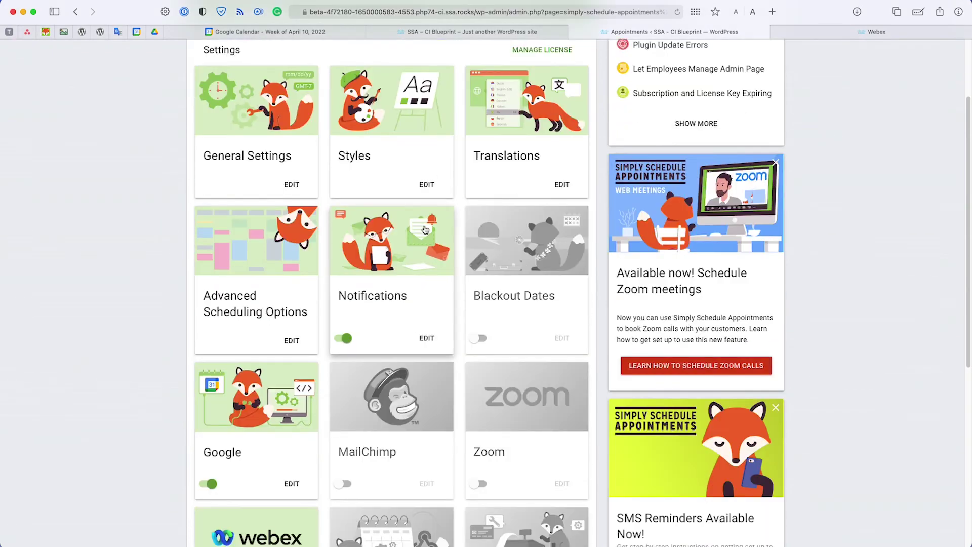
{"action": "left_click", "coordinate": [424, 230]}
{"action": "scroll", "coordinate": [422, 229], "scroll_direction": "down", "scroll_amount": 1}
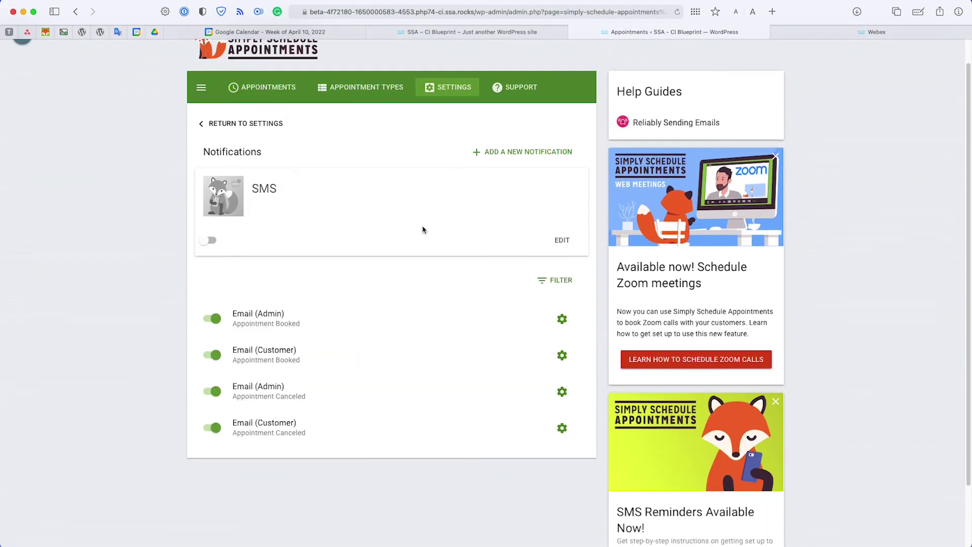
{"action": "left_click", "coordinate": [328, 365]}
{"action": "scroll", "coordinate": [328, 365], "scroll_direction": "down", "scroll_amount": 10}
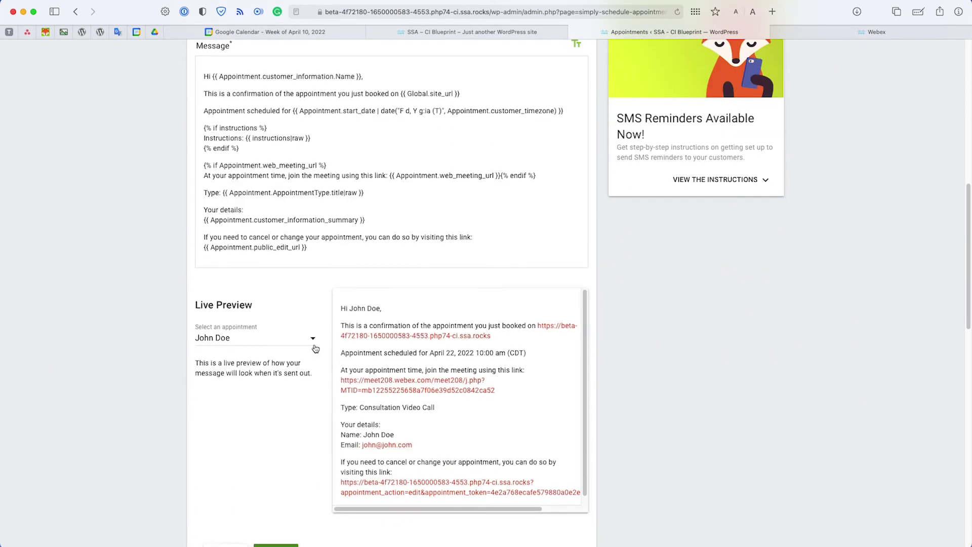
{"action": "left_click", "coordinate": [312, 344]}
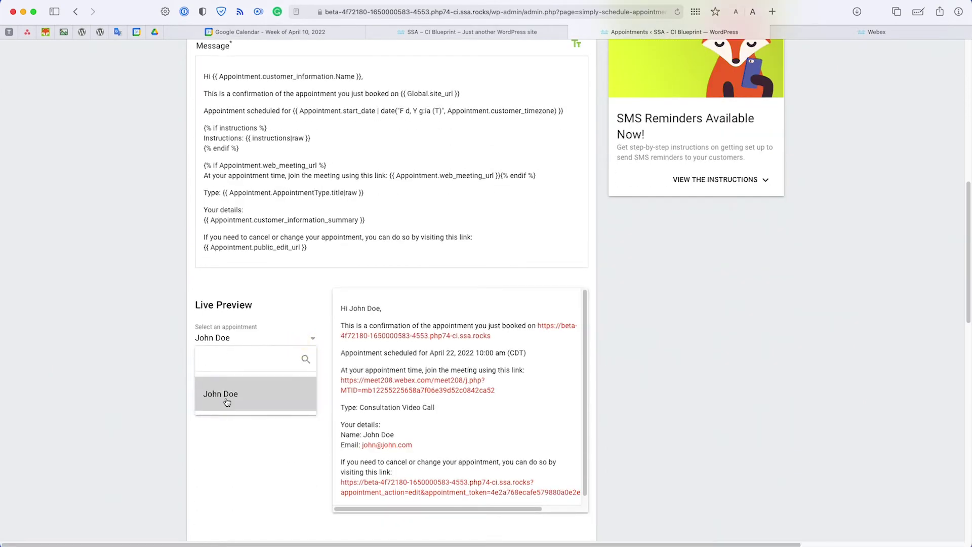
{"action": "left_click", "coordinate": [246, 436]}
Step: Highlight the web meeting condition and meeting link lines in the template and preview
{"action": "scroll", "coordinate": [247, 436], "scroll_direction": "down", "scroll_amount": 2}
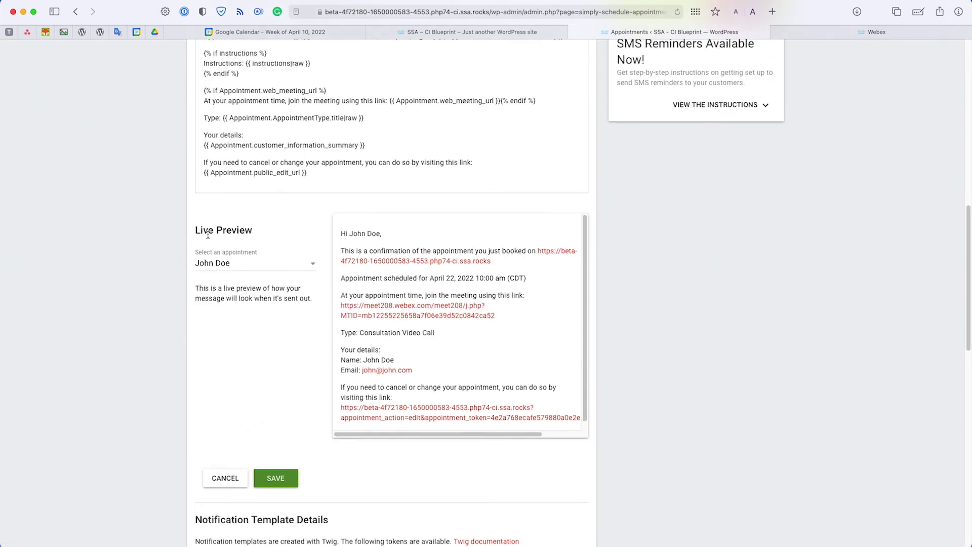
{"action": "scroll", "coordinate": [326, 326], "scroll_direction": "up", "scroll_amount": 4}
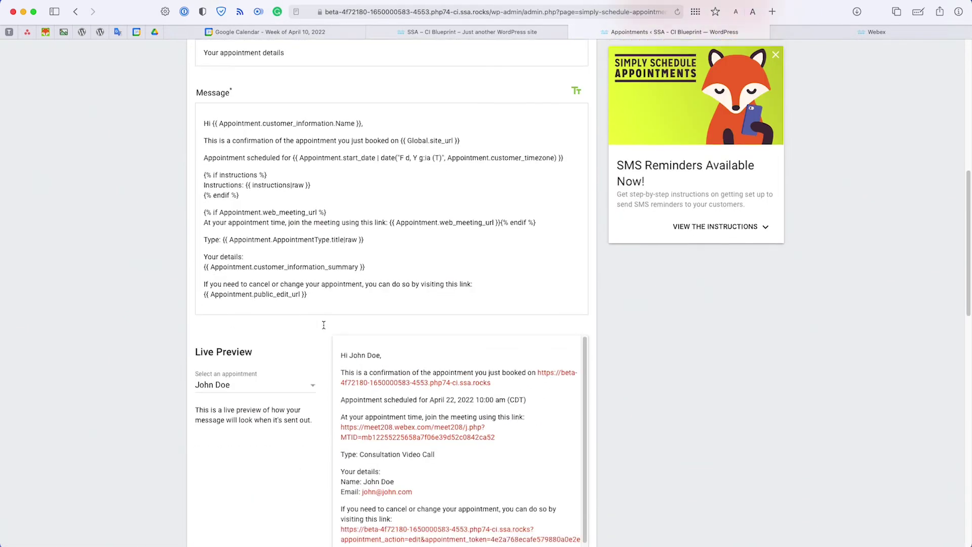
{"action": "scroll", "coordinate": [329, 324], "scroll_direction": "down", "scroll_amount": 3}
{"action": "scroll", "coordinate": [333, 332], "scroll_direction": "up", "scroll_amount": 1}
{"action": "scroll", "coordinate": [290, 168], "scroll_direction": "up", "scroll_amount": 5}
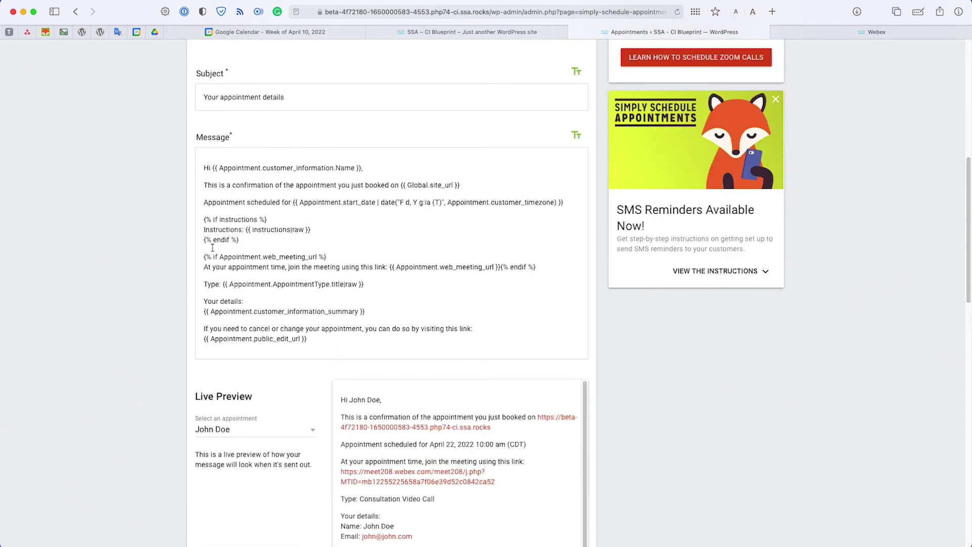
{"action": "left_click_drag", "start_coordinate": [206, 258], "coordinate": [342, 257]}
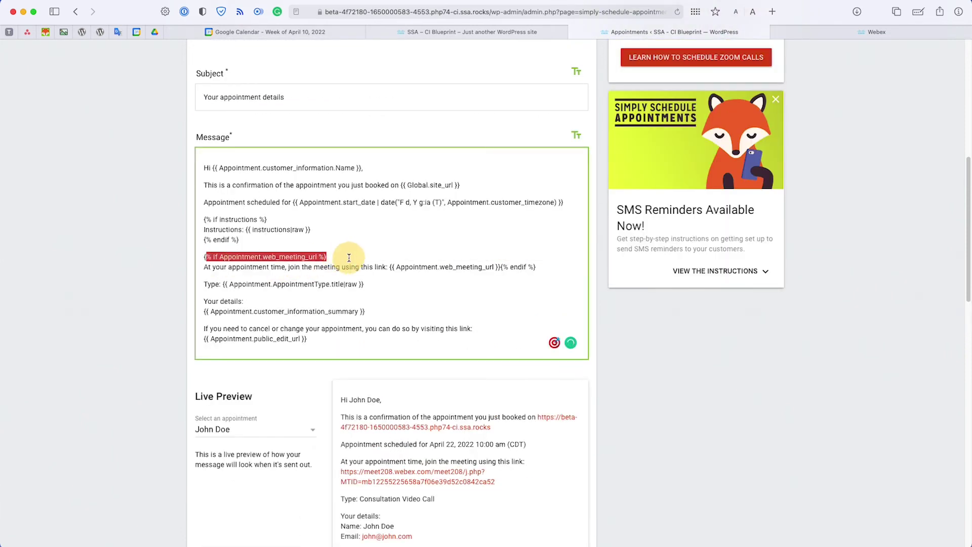
{"action": "left_click_drag", "start_coordinate": [205, 267], "coordinate": [499, 269]}
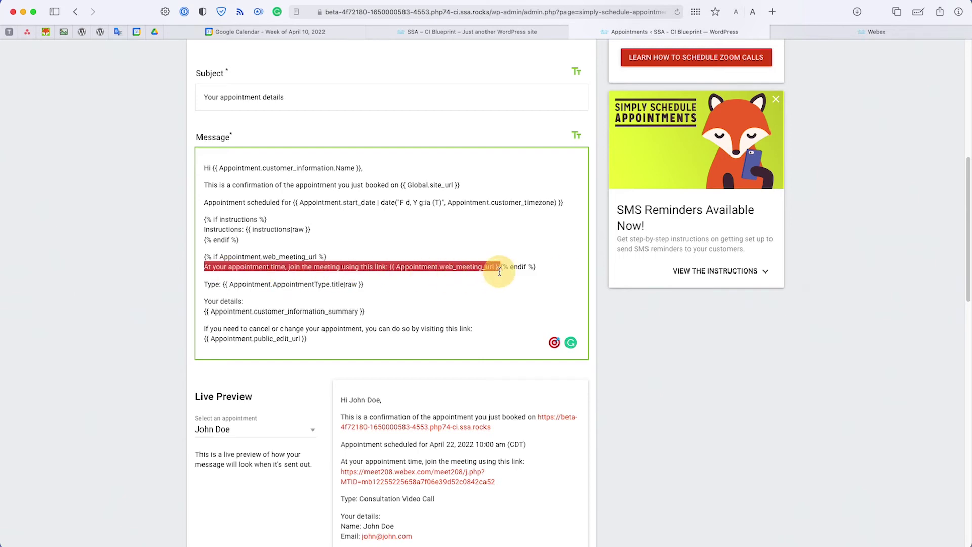
{"action": "scroll", "coordinate": [496, 271], "scroll_direction": "down", "scroll_amount": 4}
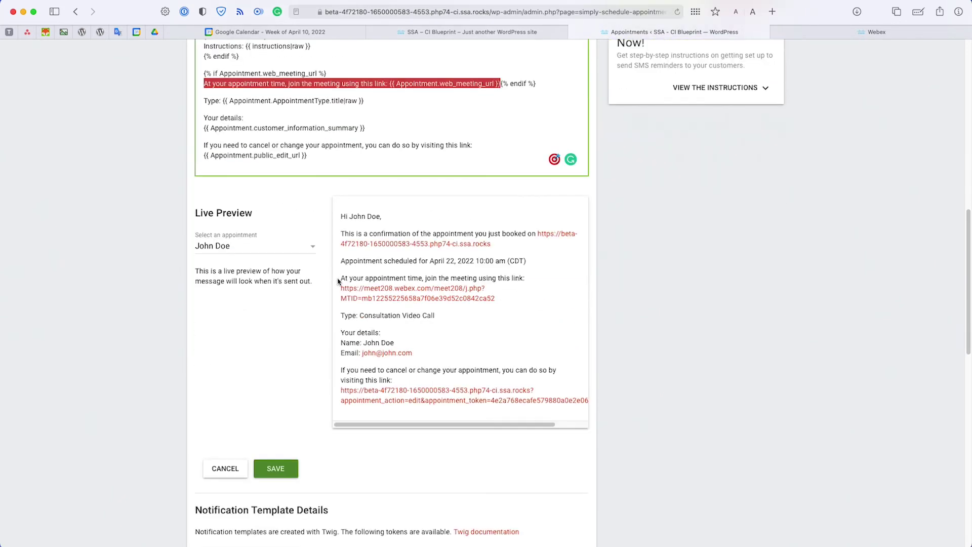
{"action": "left_click_drag", "start_coordinate": [340, 278], "coordinate": [544, 274]}
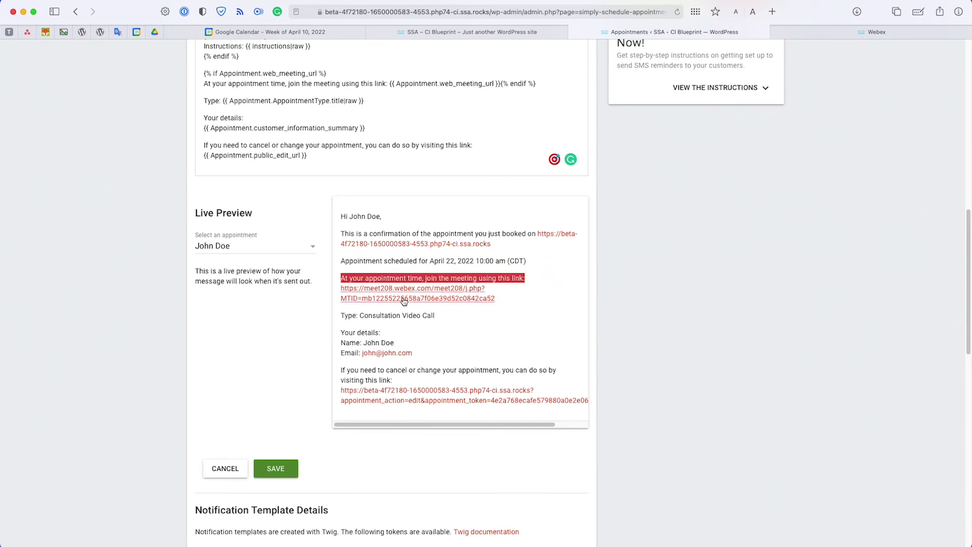
{"action": "scroll", "coordinate": [353, 239], "scroll_direction": "up", "scroll_amount": 15}
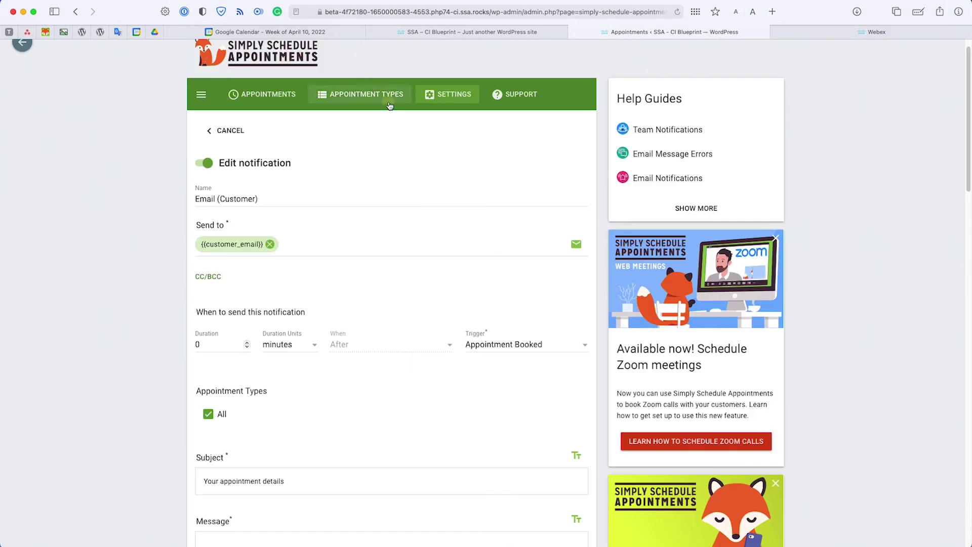
Step: Leave the notification without saving and show Google Calendar's April 17 week
{"action": "left_click", "coordinate": [387, 100]}
{"action": "left_click", "coordinate": [584, 316]}
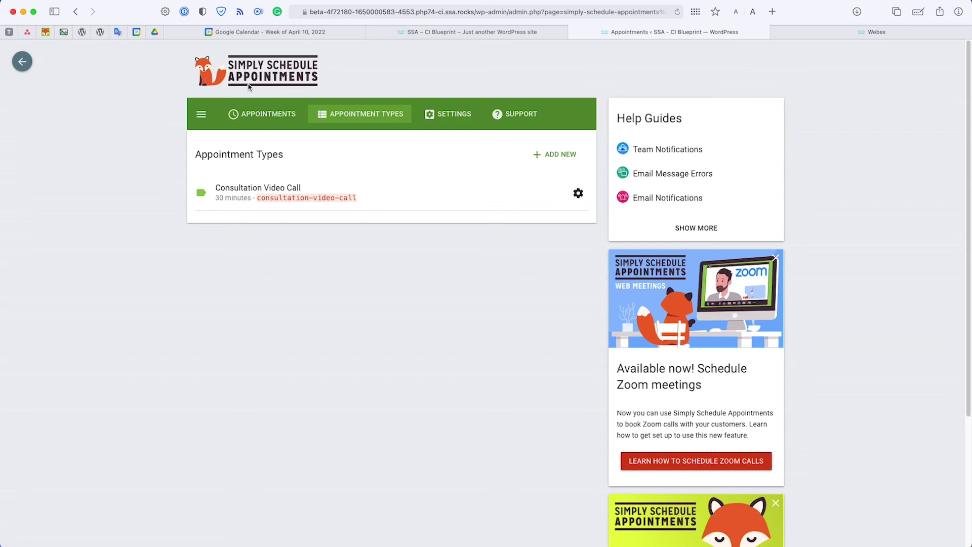
{"action": "left_click", "coordinate": [261, 32]}
{"action": "key", "text": "n"}
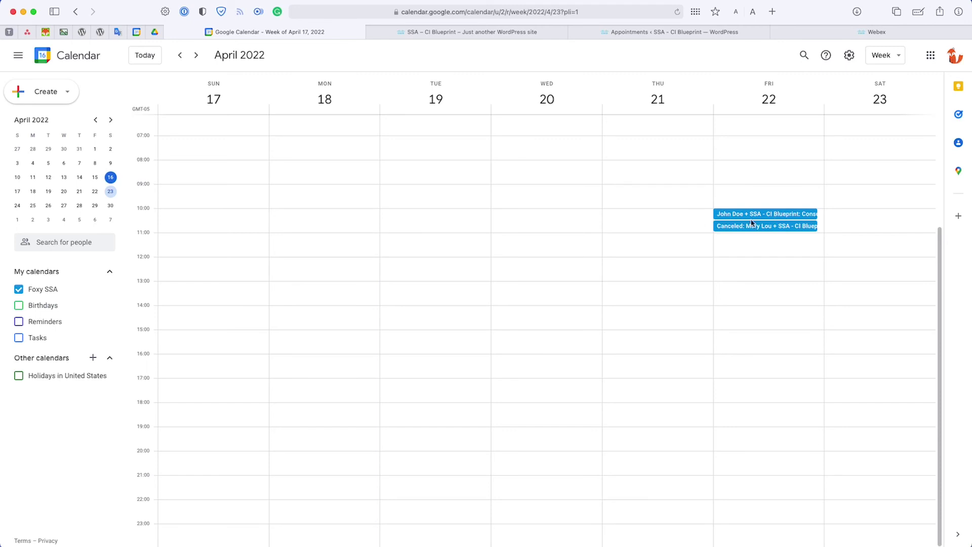
Step: Check the April 22 calendar event's Webex link, then go to Webex Meetings
{"action": "left_click", "coordinate": [753, 215]}
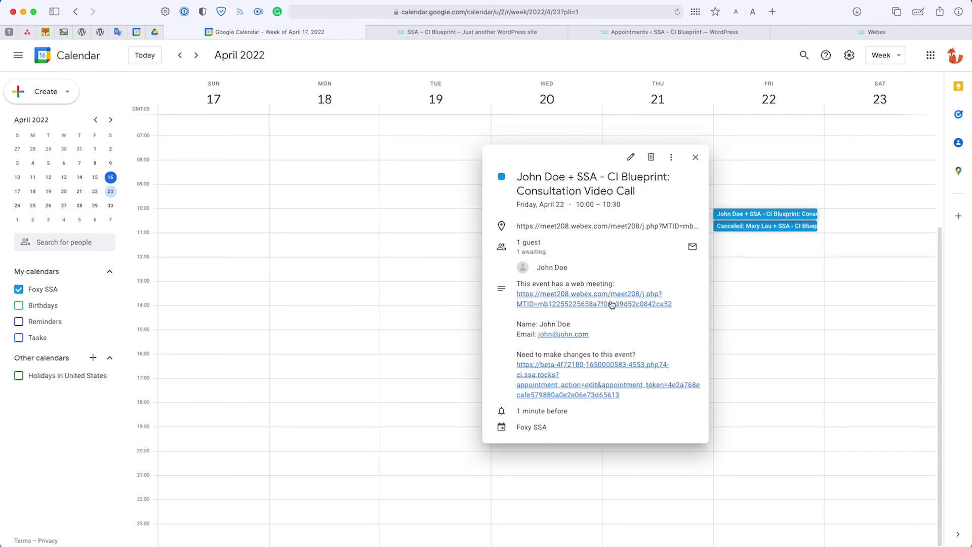
{"action": "left_click", "coordinate": [673, 32]}
{"action": "left_click", "coordinate": [824, 28]}
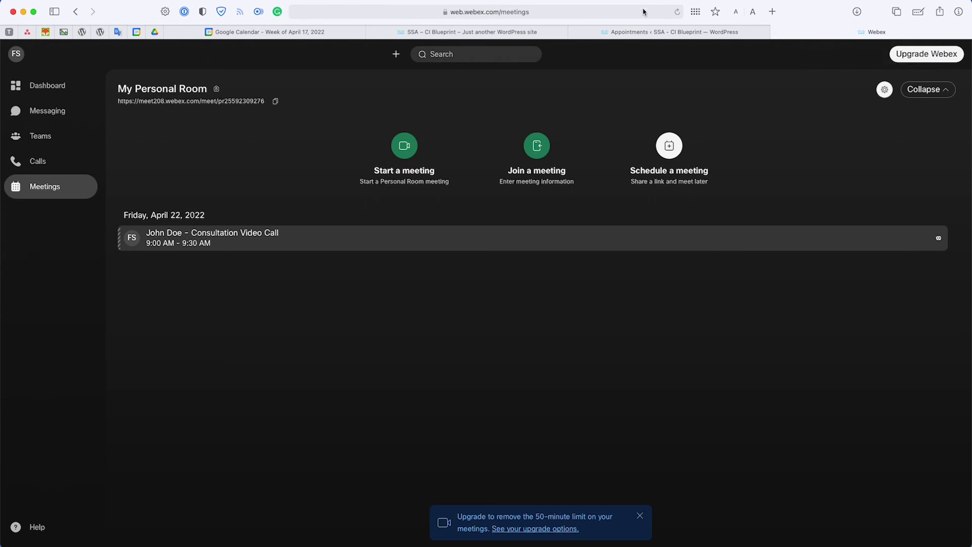
Step: In Webex Meetings, open the test booking's Consultation Video Call meeting and check its join link
{"action": "mouse_move", "coordinate": [681, 30]}
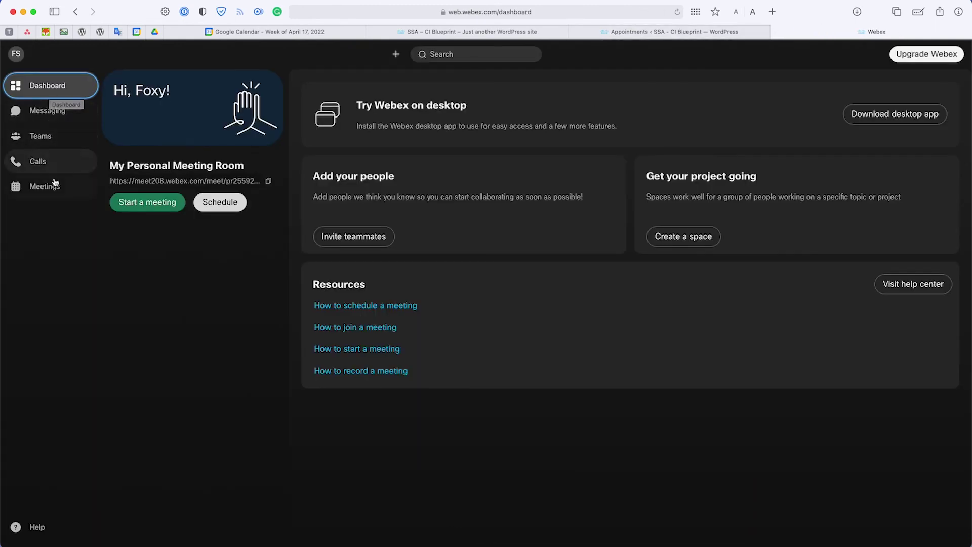
{"action": "left_click", "coordinate": [59, 194]}
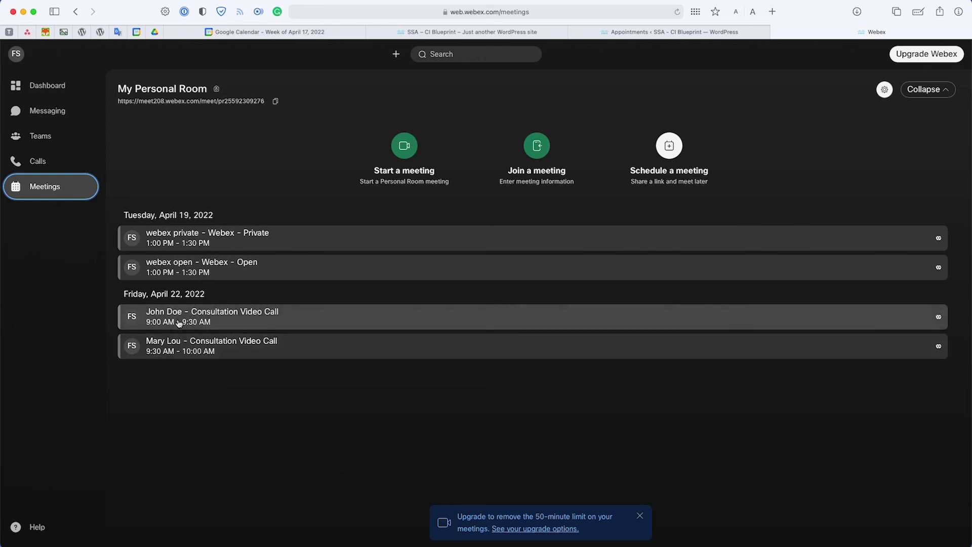
{"action": "left_click", "coordinate": [240, 324]}
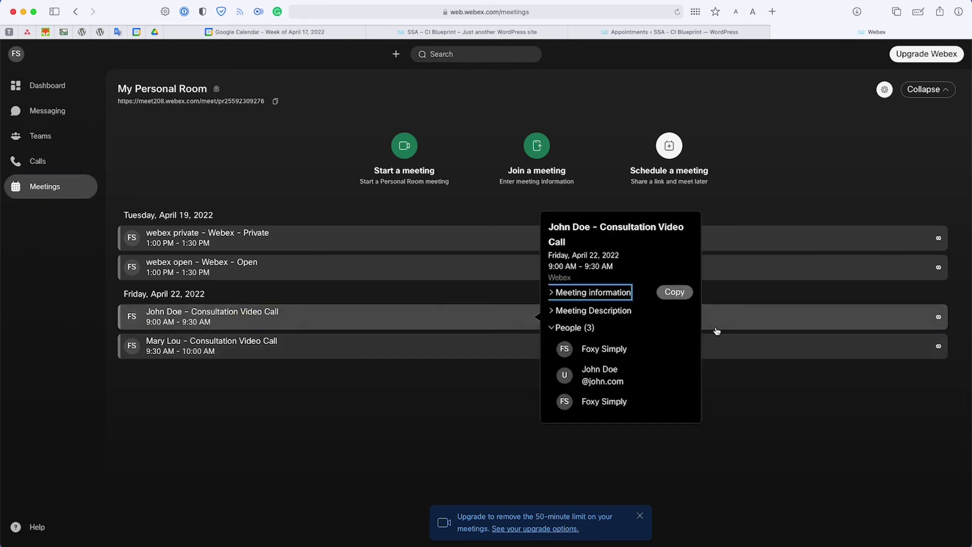
{"action": "left_click", "coordinate": [582, 294]}
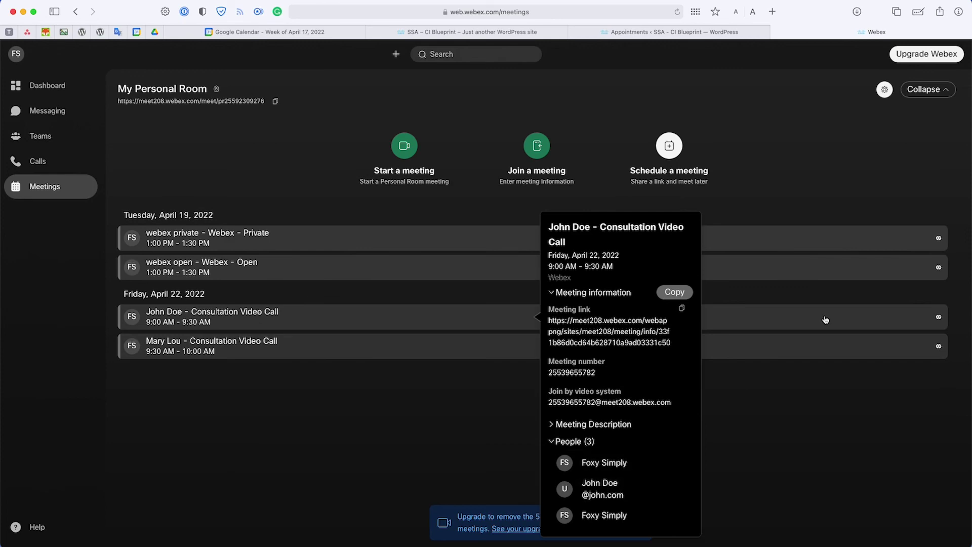
{"action": "left_click", "coordinate": [527, 34]}
Step: Back in Simply Schedule Appointments, view the settings page showing Webex enabled alongside Google
{"action": "left_click", "coordinate": [674, 33]}
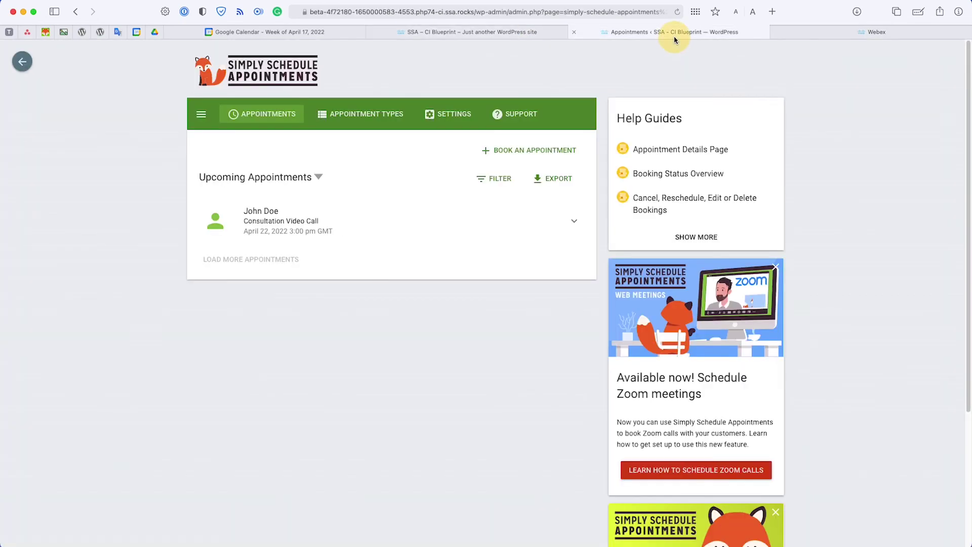
{"action": "left_click", "coordinate": [364, 114]}
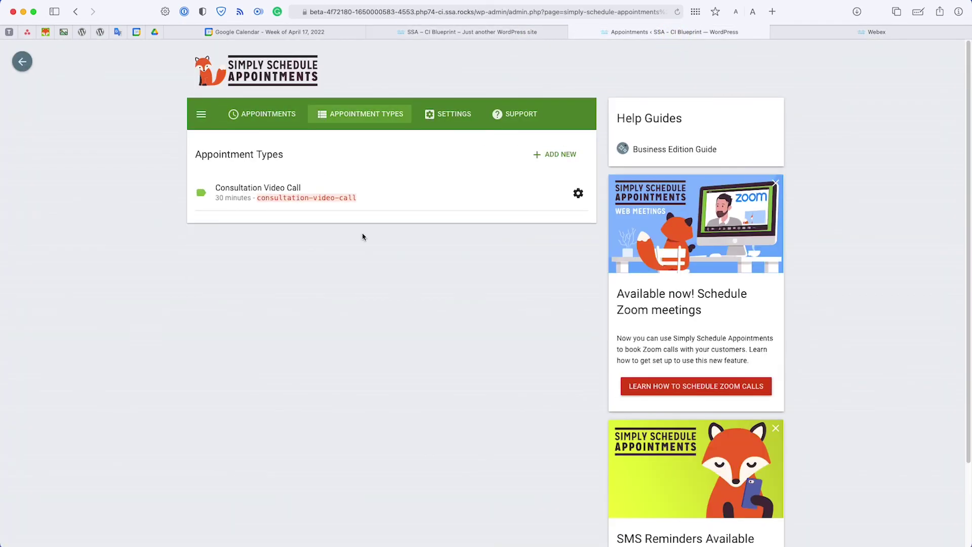
{"action": "left_click", "coordinate": [442, 121]}
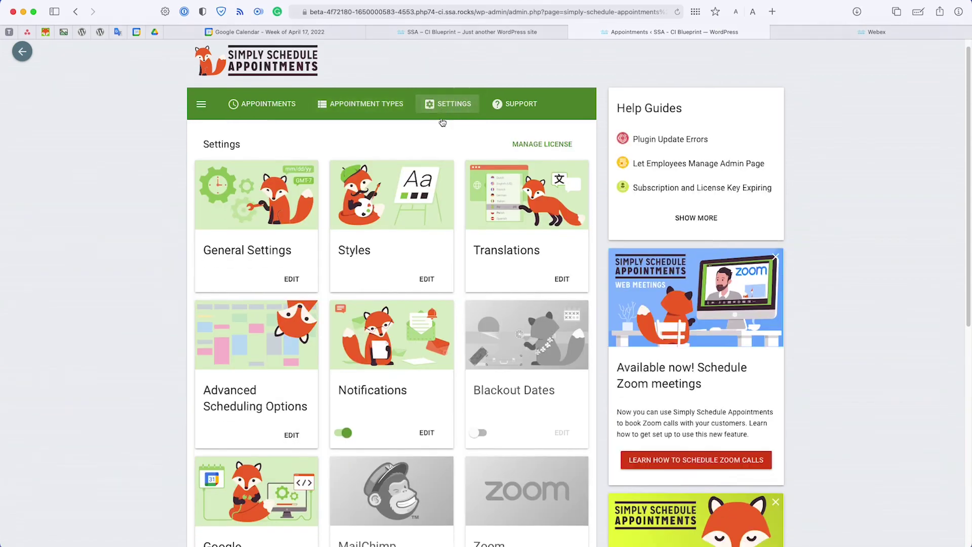
{"action": "scroll", "coordinate": [441, 121], "scroll_direction": "down", "scroll_amount": 7}
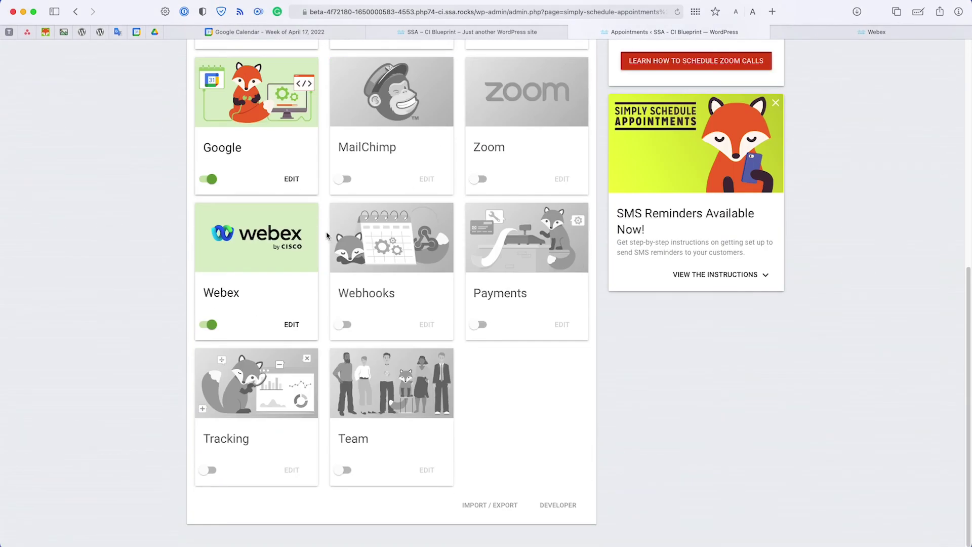